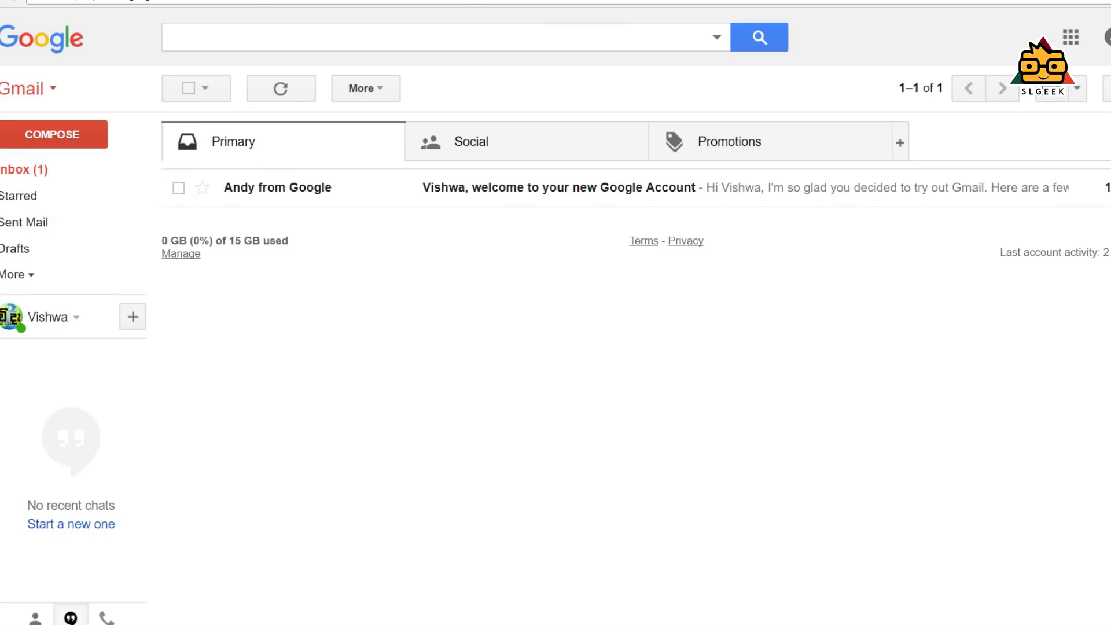
# Browse the Social and Promotions categories twice and view the tab-category choices without changing them.
pyautogui.click(457, 141)
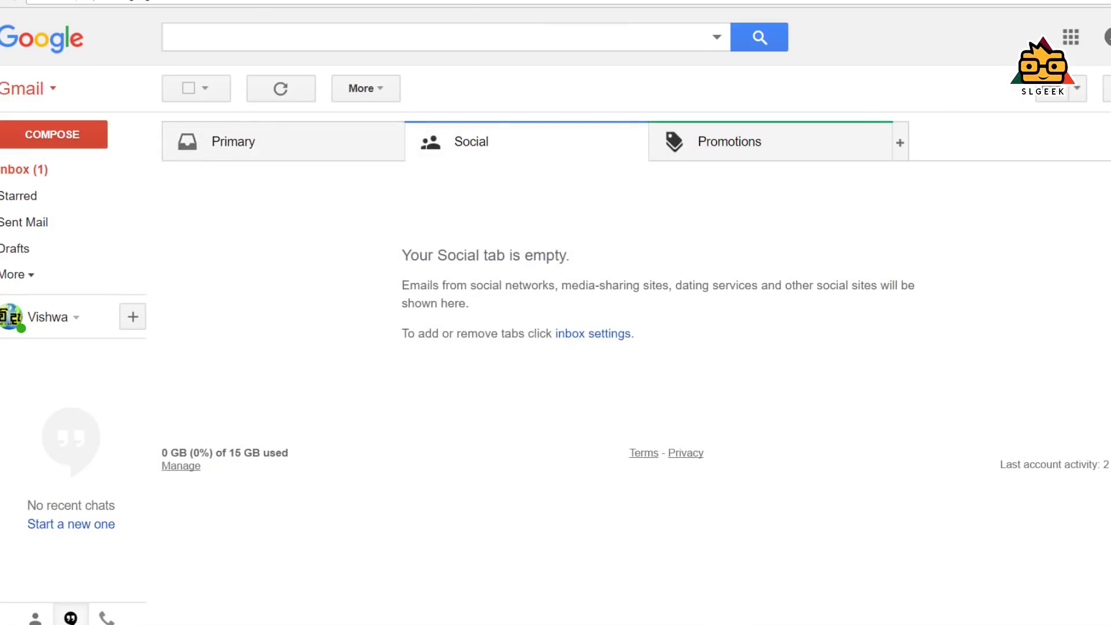
pyautogui.click(729, 141)
pyautogui.click(900, 142)
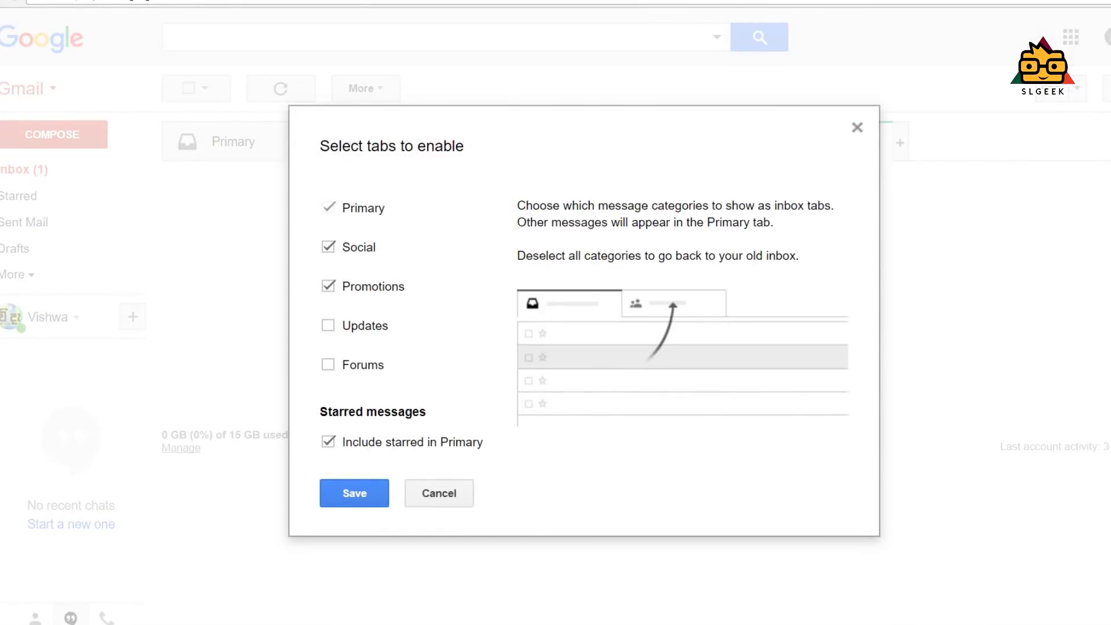
pyautogui.press('Escape')
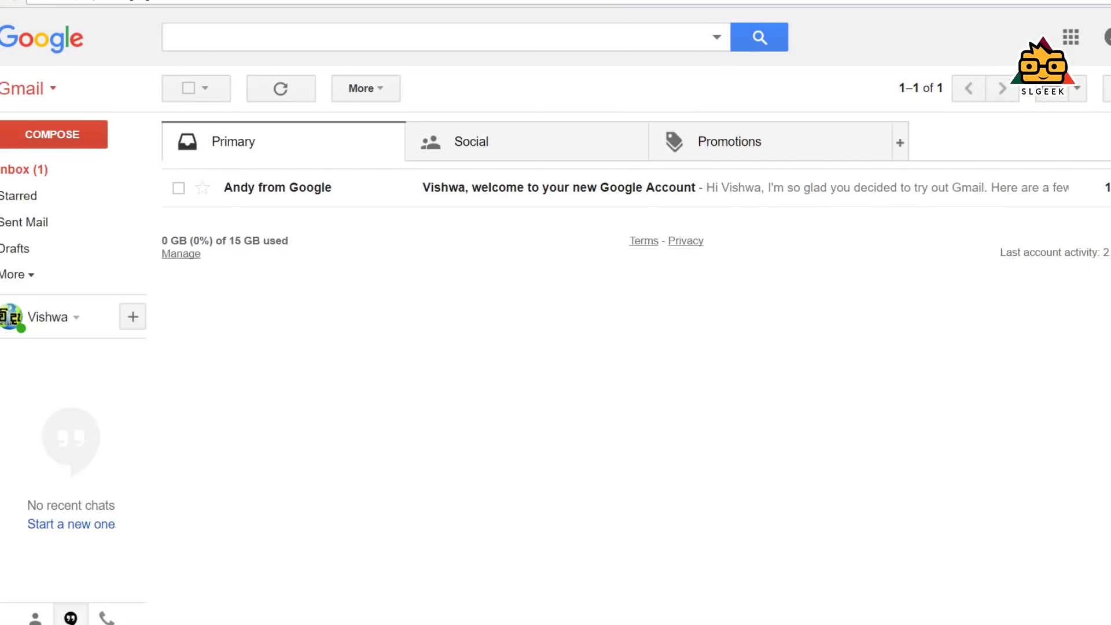
pyautogui.click(463, 141)
pyautogui.click(729, 141)
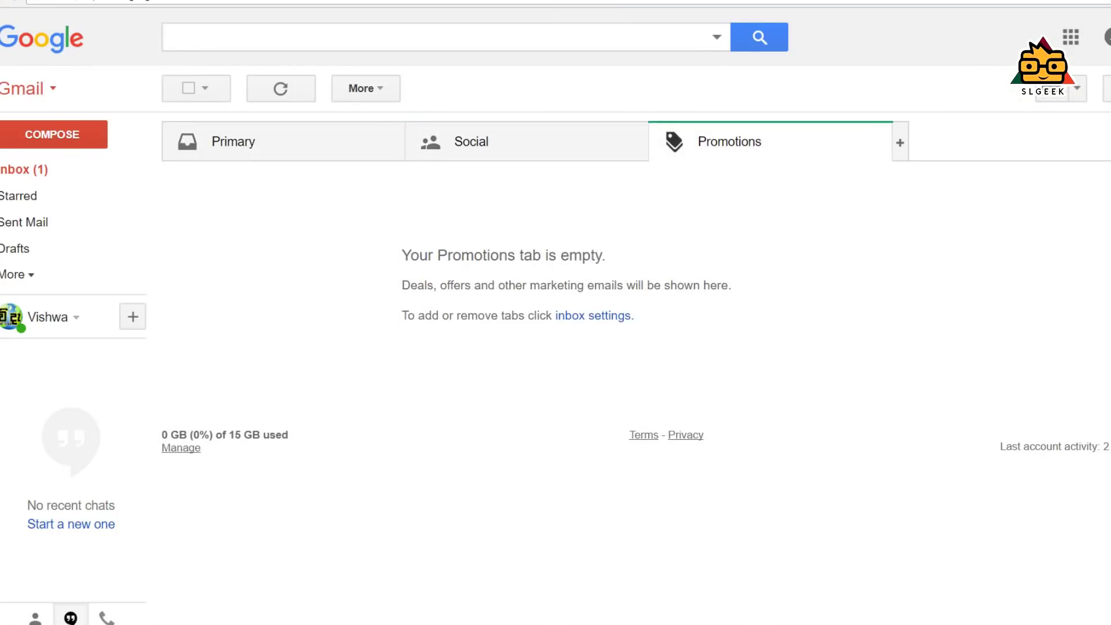
pyautogui.click(899, 142)
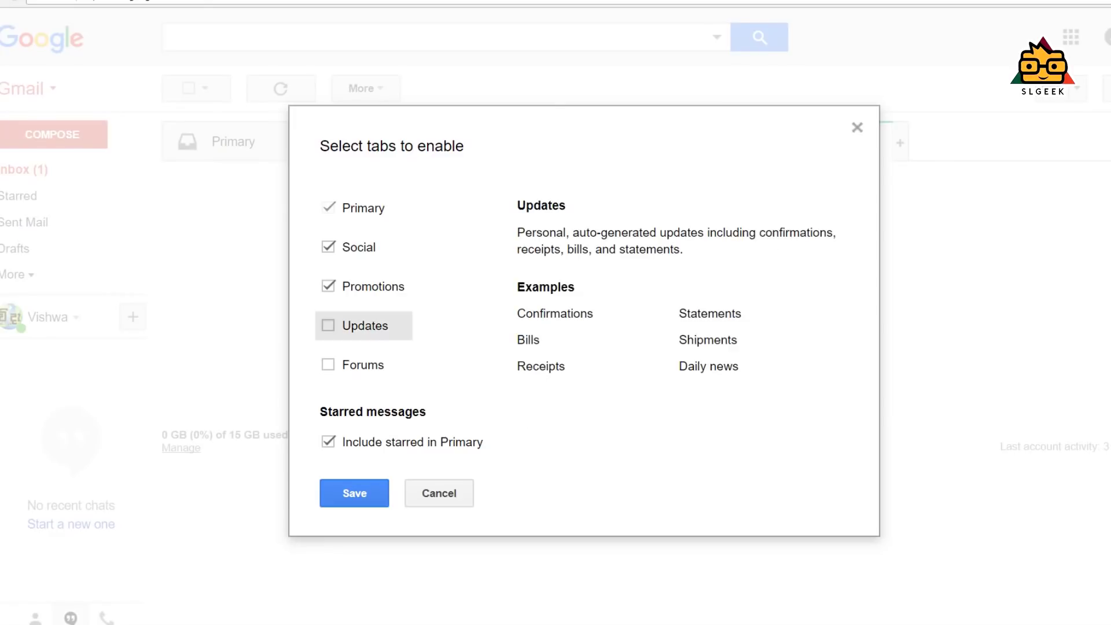
pyautogui.click(857, 127)
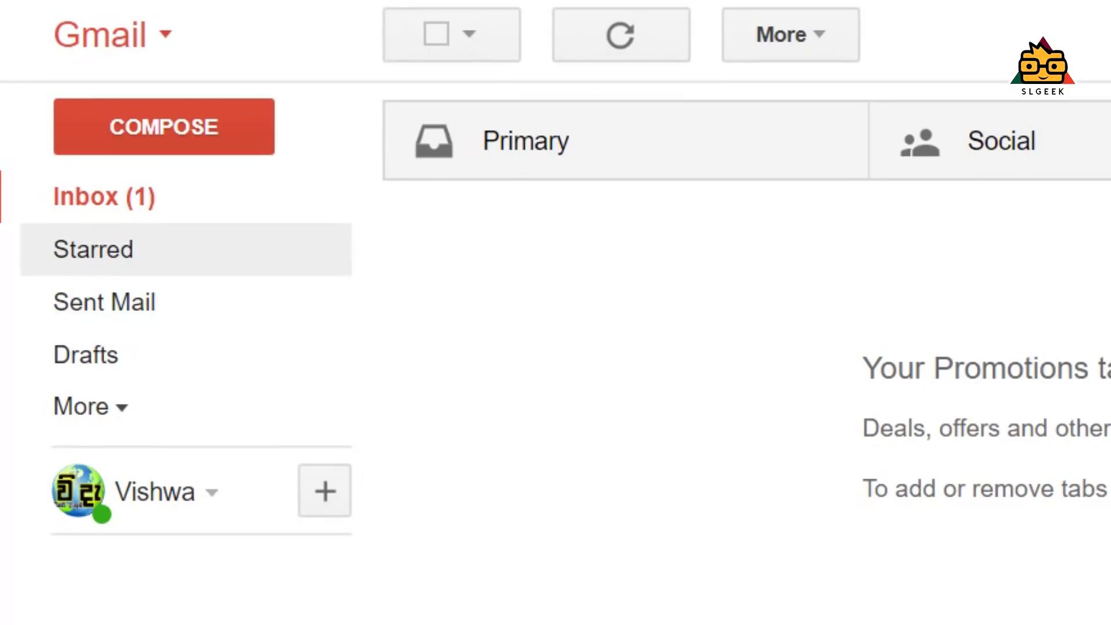
# View Starred, Sent Mail and Drafts, then expand the sidebar to show the remaining folders.
pyautogui.click(93, 249)
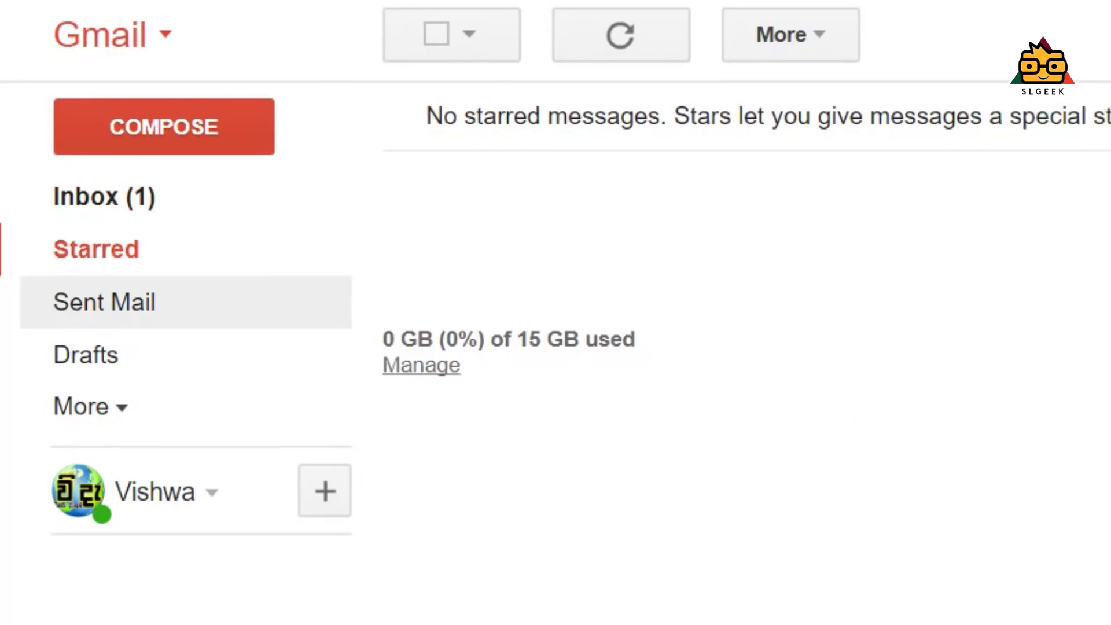
pyautogui.click(105, 302)
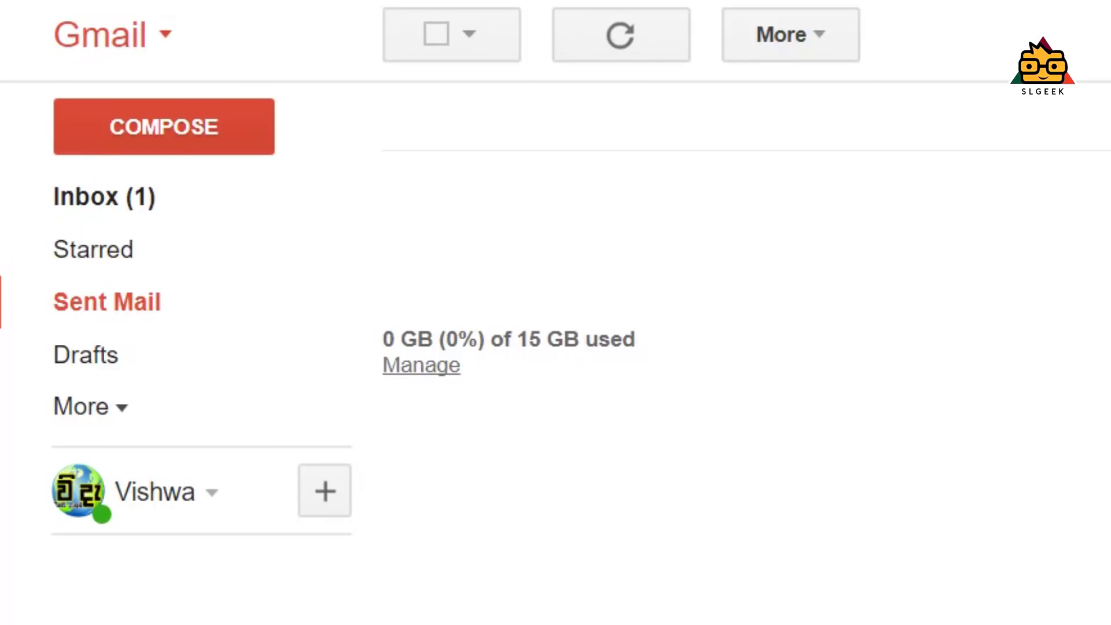
pyautogui.click(85, 354)
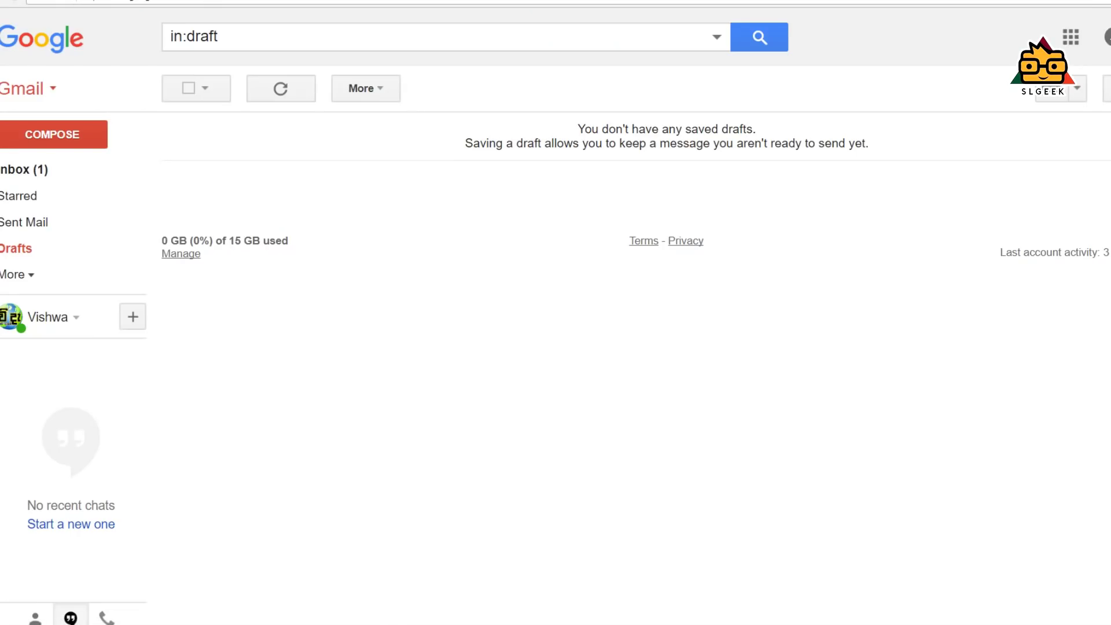
pyautogui.click(18, 275)
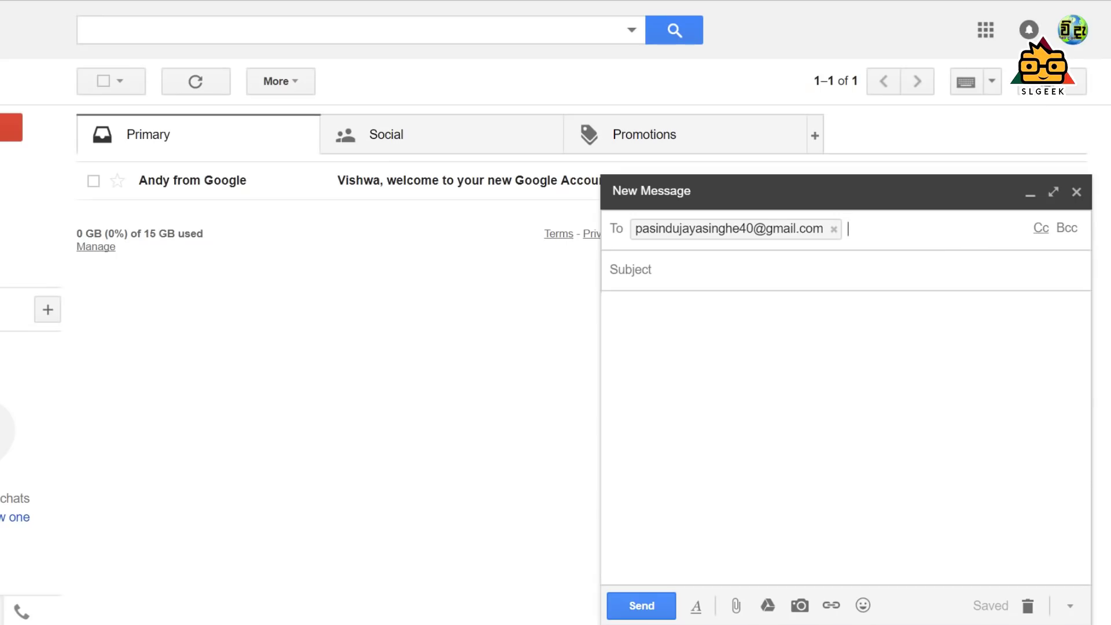
# Add a Cc recipient line to the new message.
pyautogui.click(972, 228)
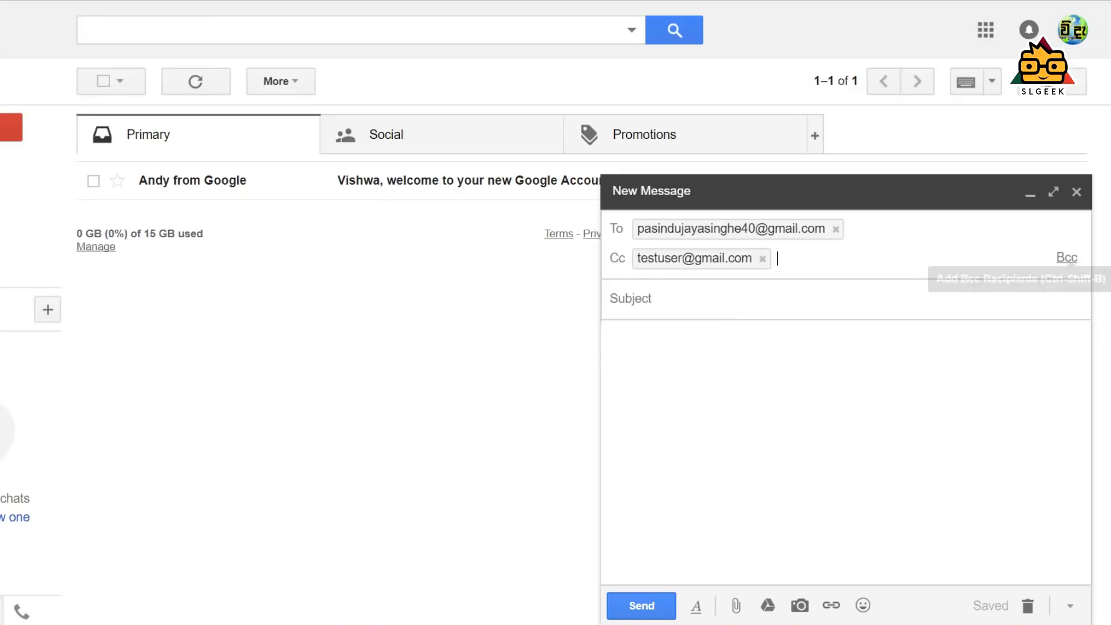
# Add a Bcc recipient line to the message.
pyautogui.click(1066, 258)
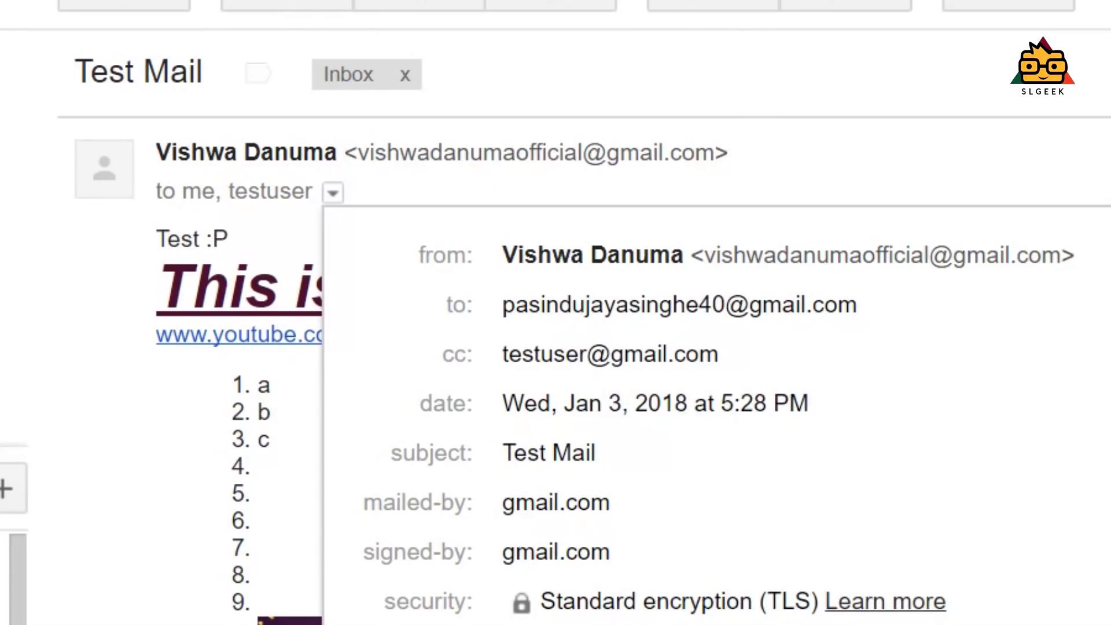
# Scroll through the compose window around the message body.
pyautogui.moveTo(665, 305)
pyautogui.scroll(-2, 555, 347)
pyautogui.scroll(2, 556, 347)
pyautogui.scroll(-1, 555, 347)
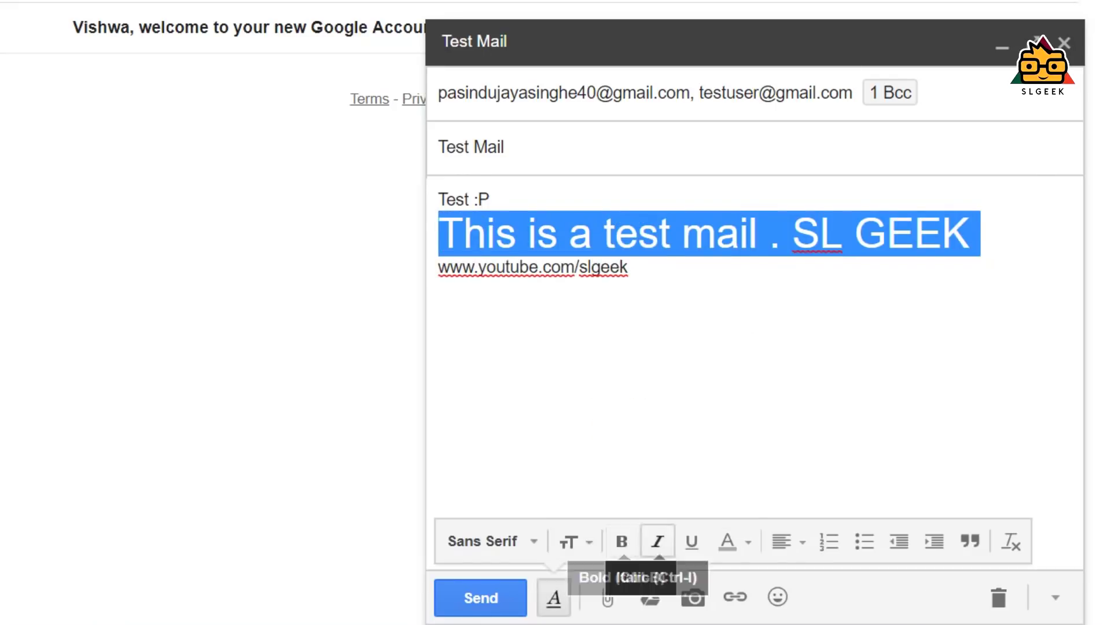
# Make the second body line Huge, bold, italic, underlined and dark maroon.
pyautogui.click(622, 541)
pyautogui.click(657, 541)
pyautogui.click(691, 541)
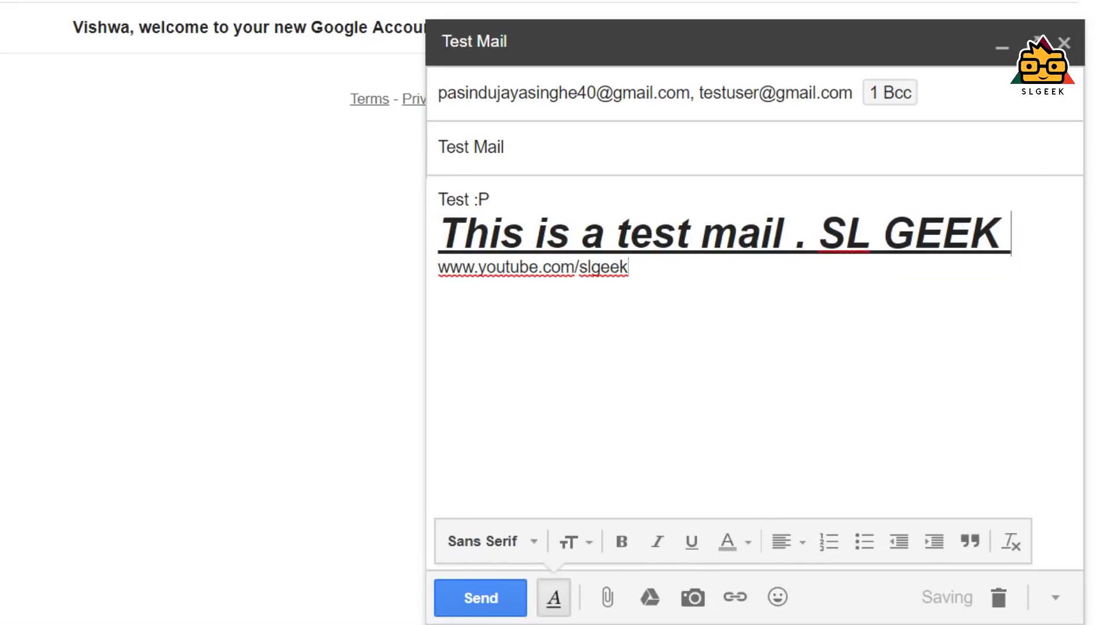
pyautogui.hotkey('shift', 'Home')
pyautogui.click(748, 541)
pyautogui.click(746, 538)
# Continue after the YouTube link line and start uploading a photo from the computer.
pyautogui.click(629, 267)
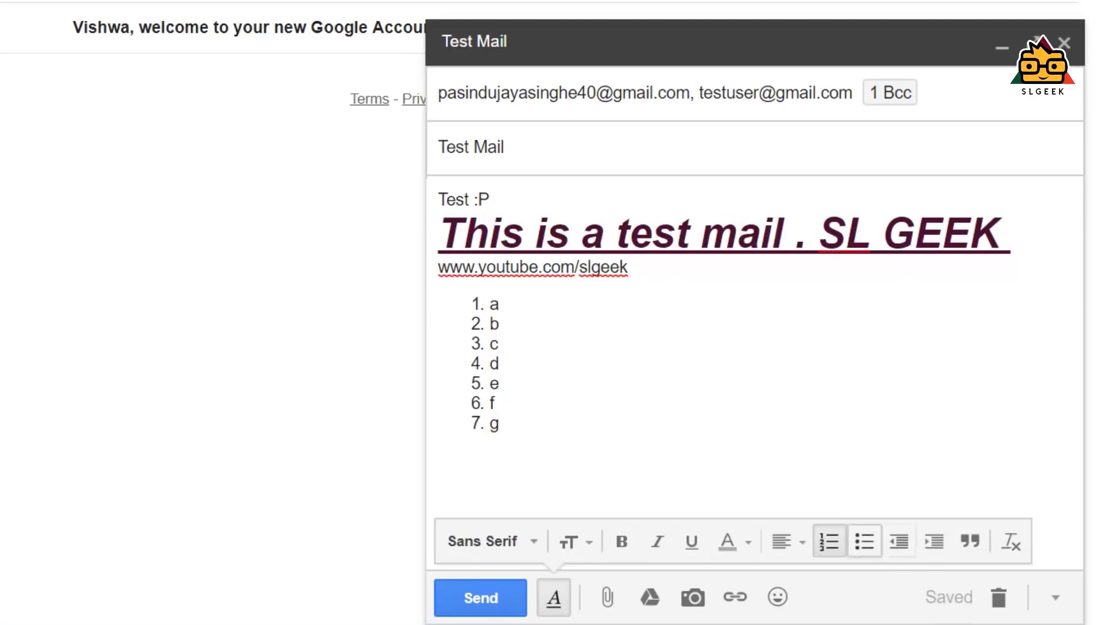
pyautogui.click(693, 596)
pyautogui.click(289, 270)
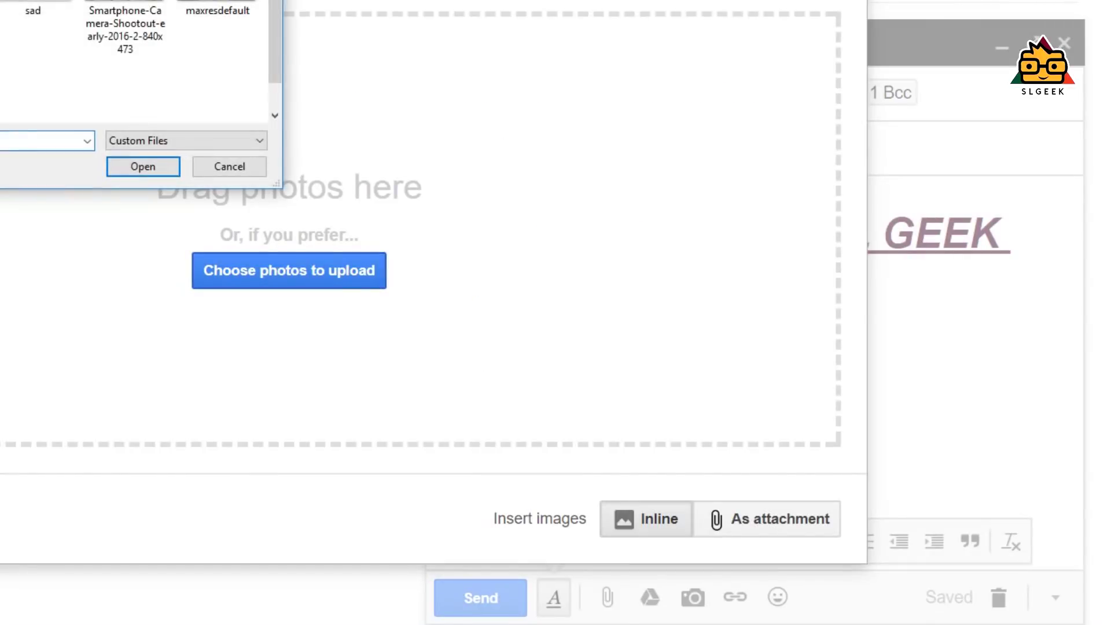
# Insert the SLGEEK 2018 photo inline and shrink it, attach the New Year image, and send.
pyautogui.press('Return')
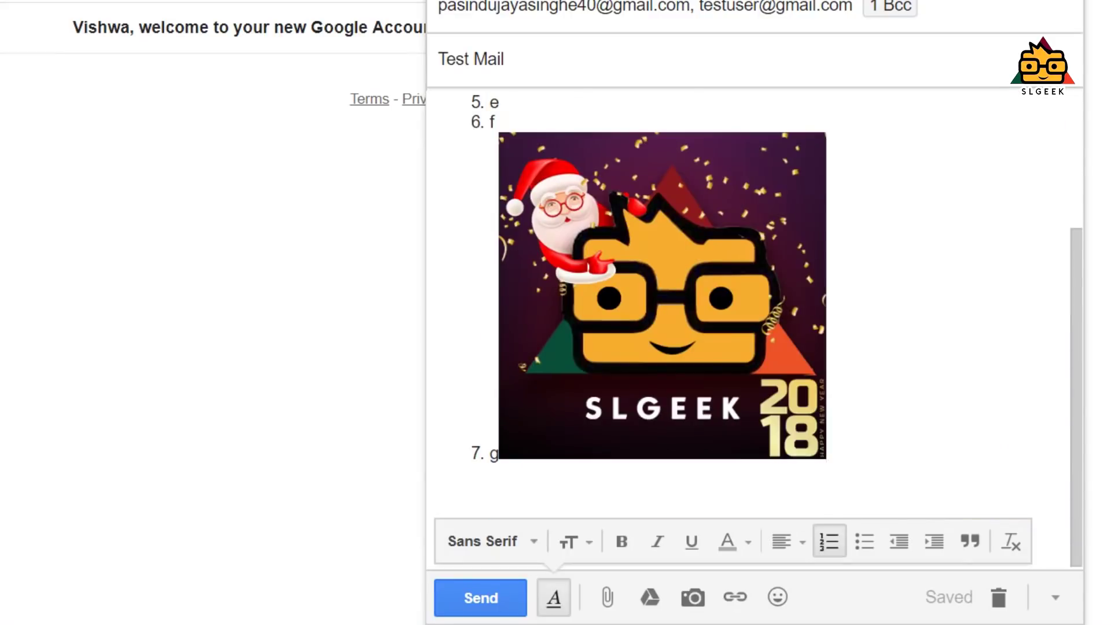
pyautogui.moveTo(825, 458); pyautogui.dragTo(717, 454)
pyautogui.rightClick(691, 323)
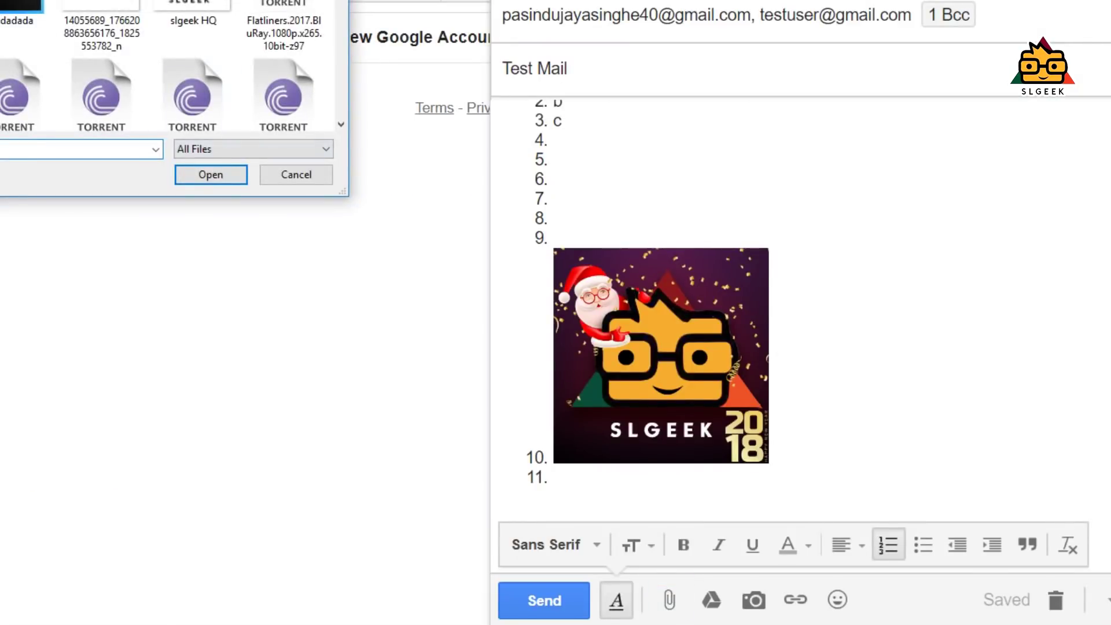
pyautogui.press('Return')
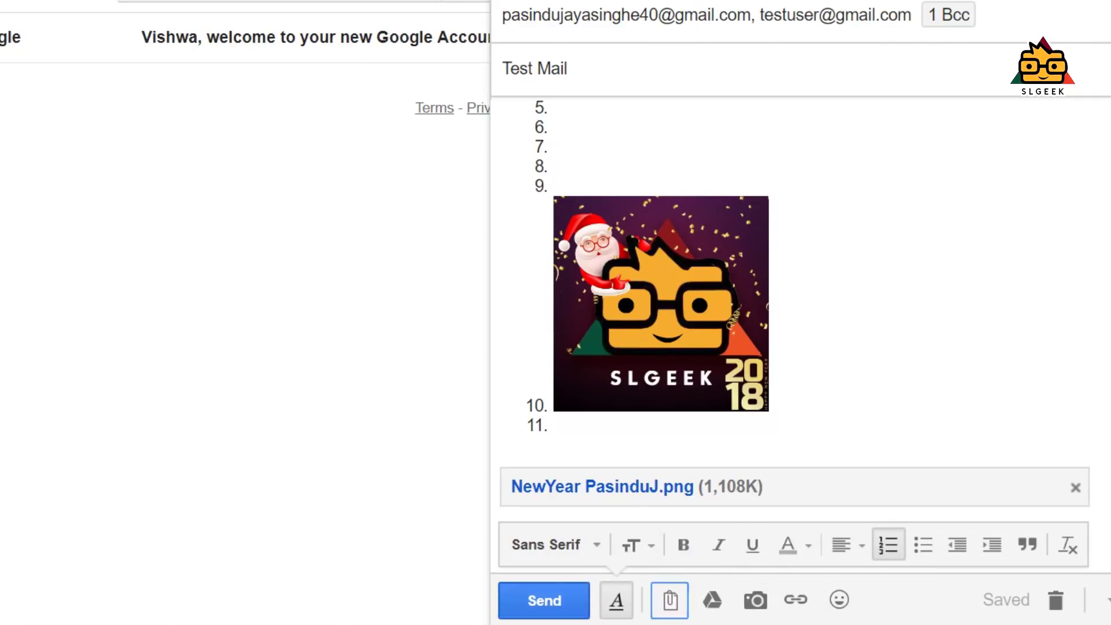
pyautogui.hotkey('ctrl', 'Return')
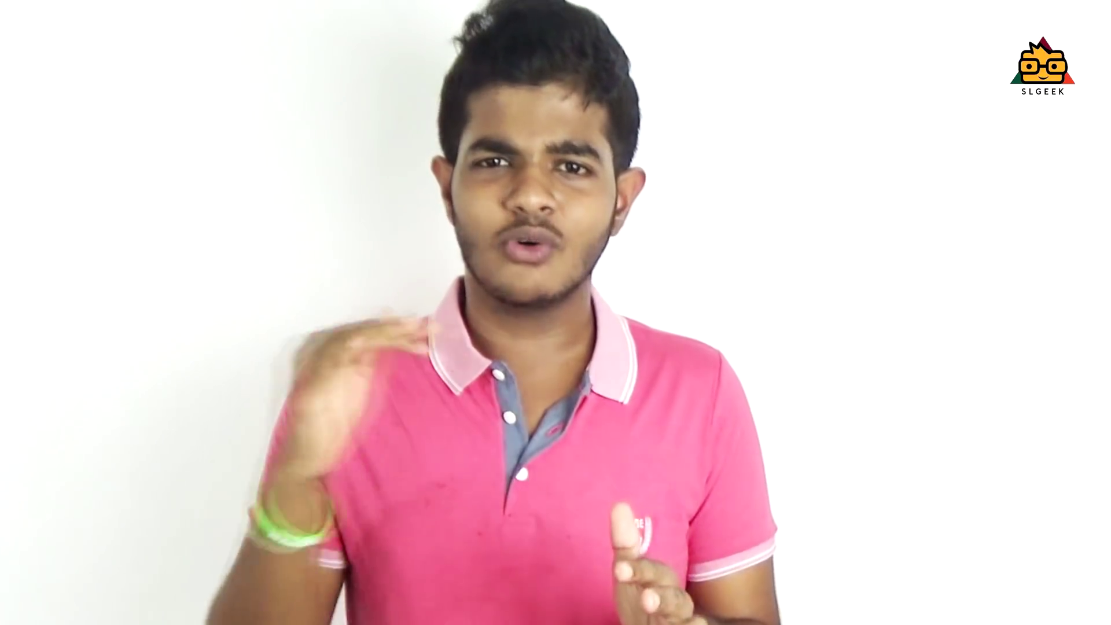